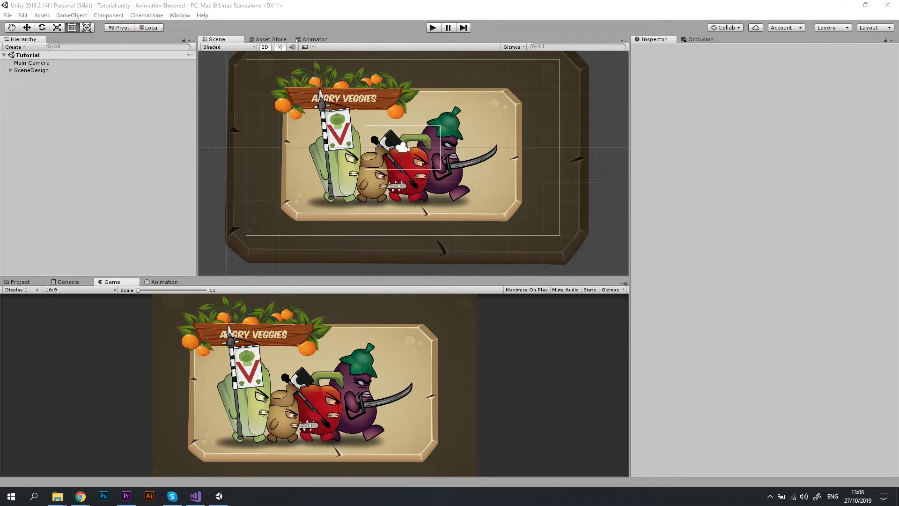
# Add a new camera to the scene with orthographic projection.
pyautogui.click(71, 15)
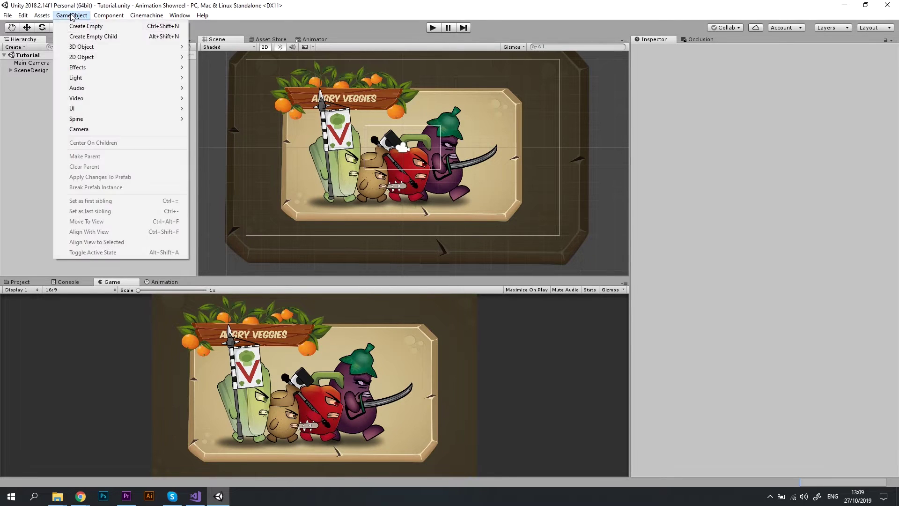
pyautogui.click(85, 130)
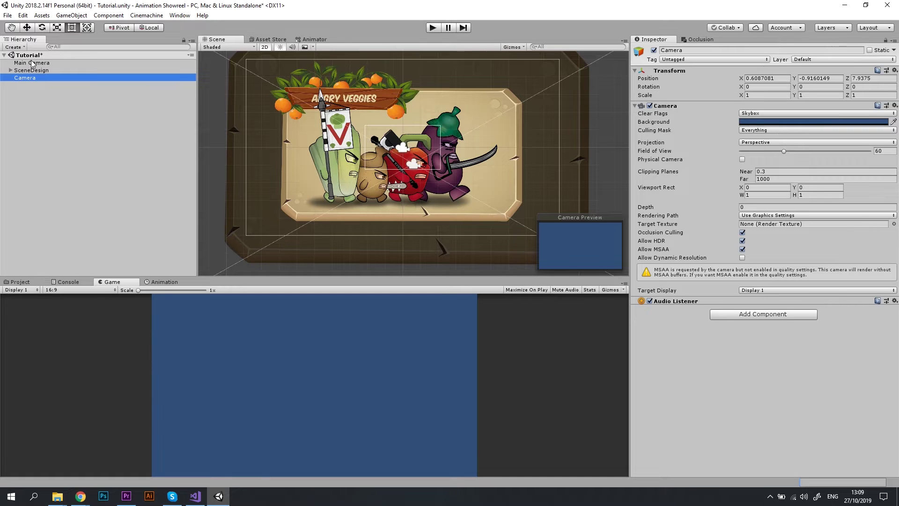
pyautogui.click(757, 142)
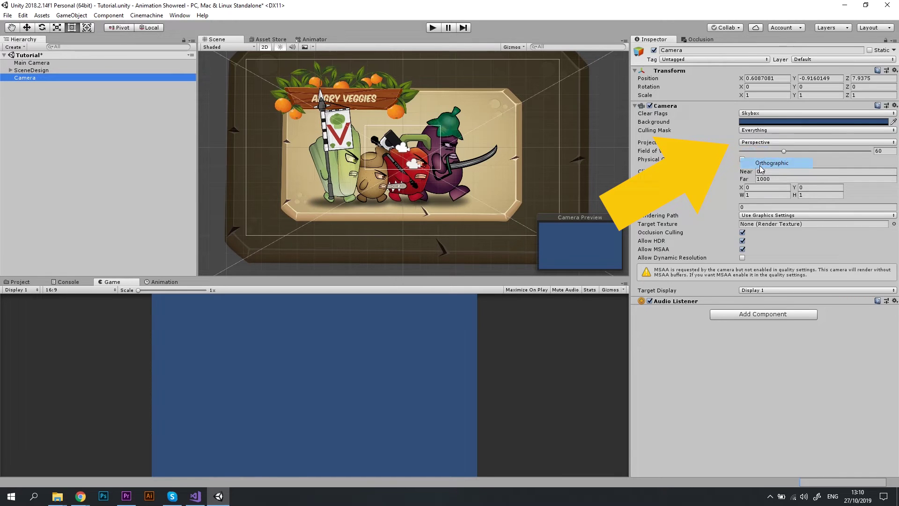
pyautogui.click(761, 163)
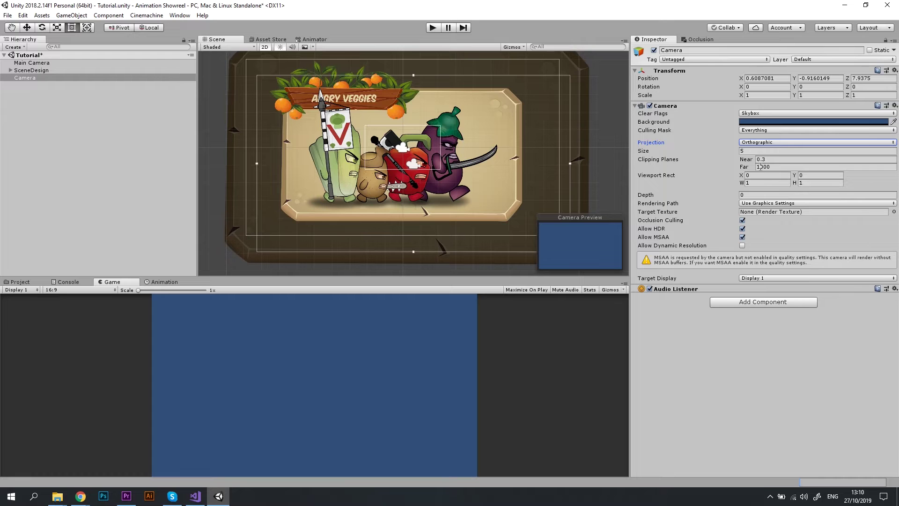
# Place the camera at position X 0, Y 0, Z -10.
pyautogui.click(780, 78)
pyautogui.write('0')
pyautogui.press('Tab')
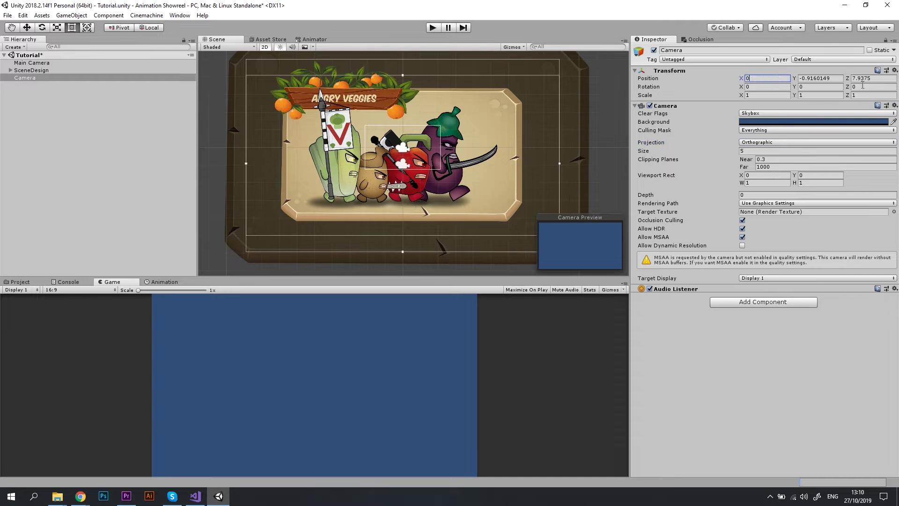
pyautogui.write('0')
pyautogui.press('Tab')
pyautogui.write('-10')
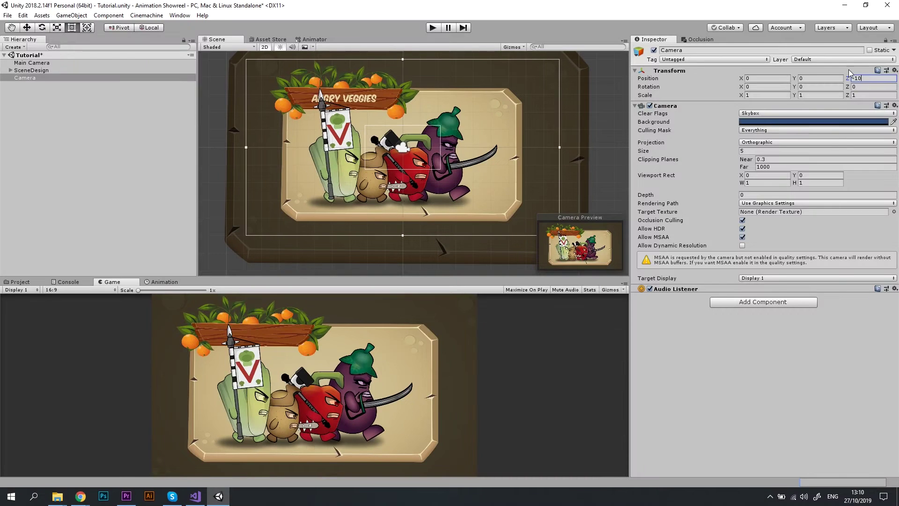
# Limit the camera's culling mask to only the Veggies layer.
pyautogui.click(813, 131)
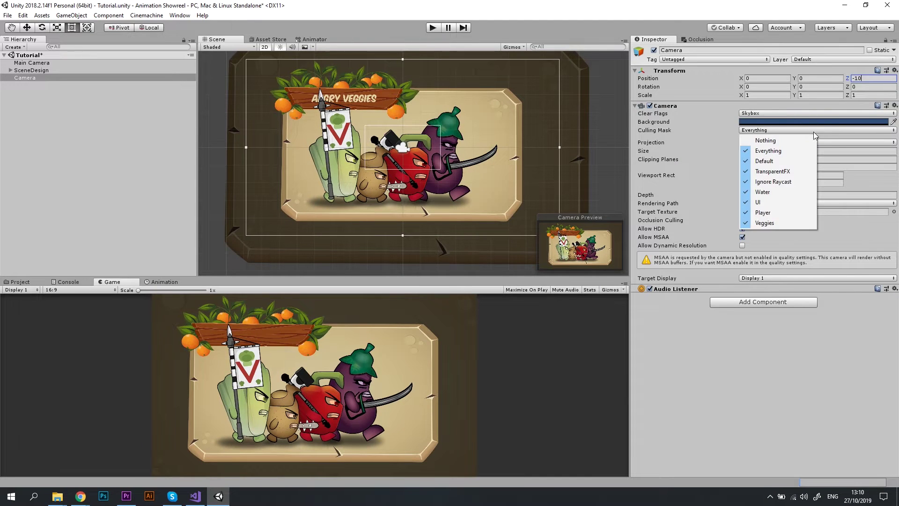
pyautogui.click(779, 138)
pyautogui.click(784, 130)
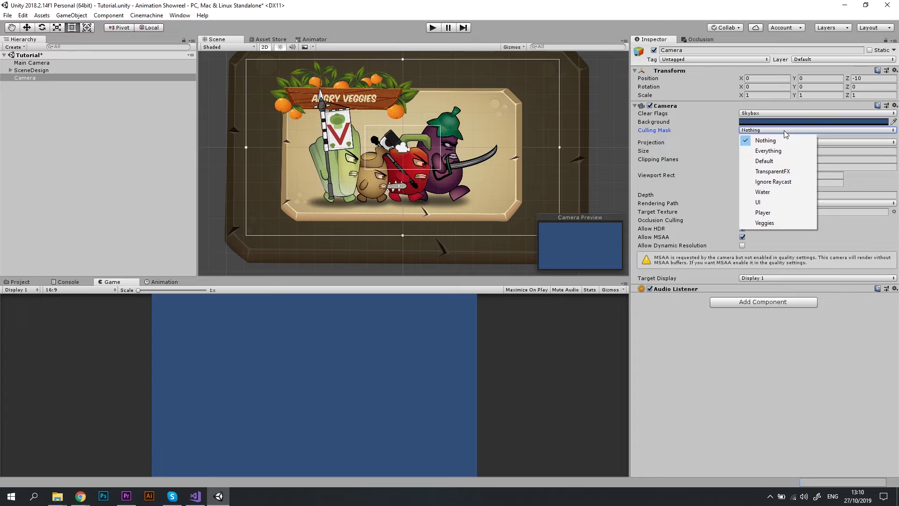
pyautogui.click(764, 223)
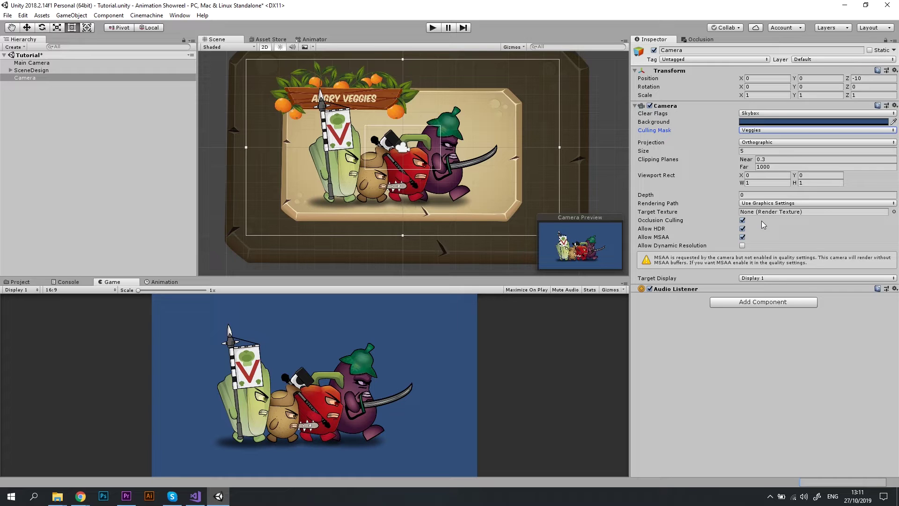
# Set the camera's depth to -2.
pyautogui.click(772, 193)
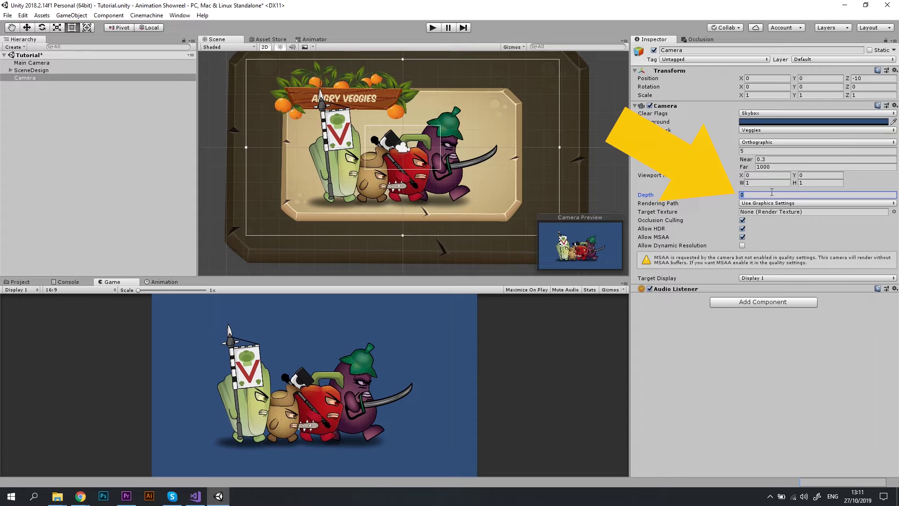
pyautogui.write('-2')
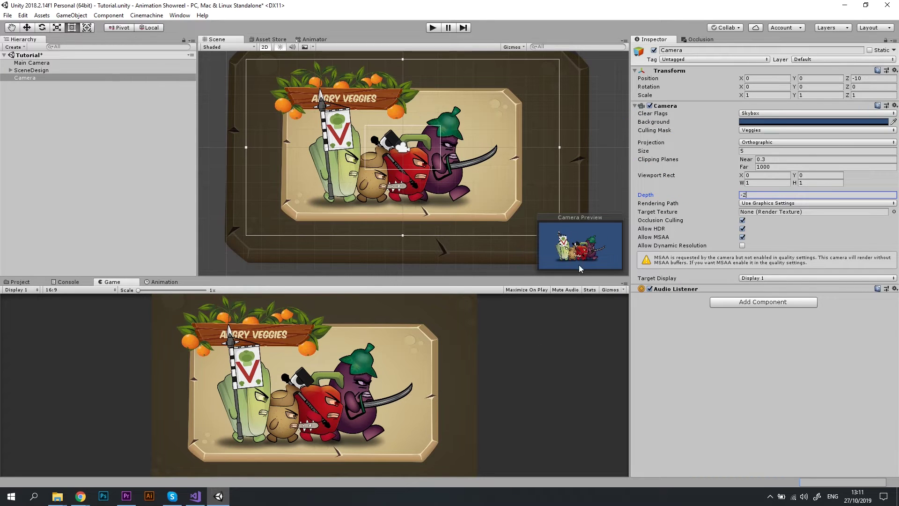
pyautogui.click(600, 252)
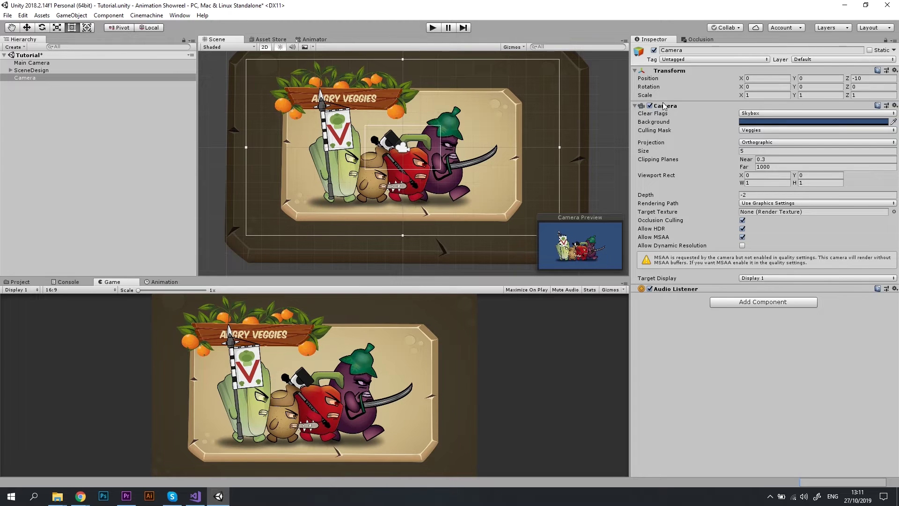
# Create a new tag named GIFCamera in the tag settings.
pyautogui.click(669, 58)
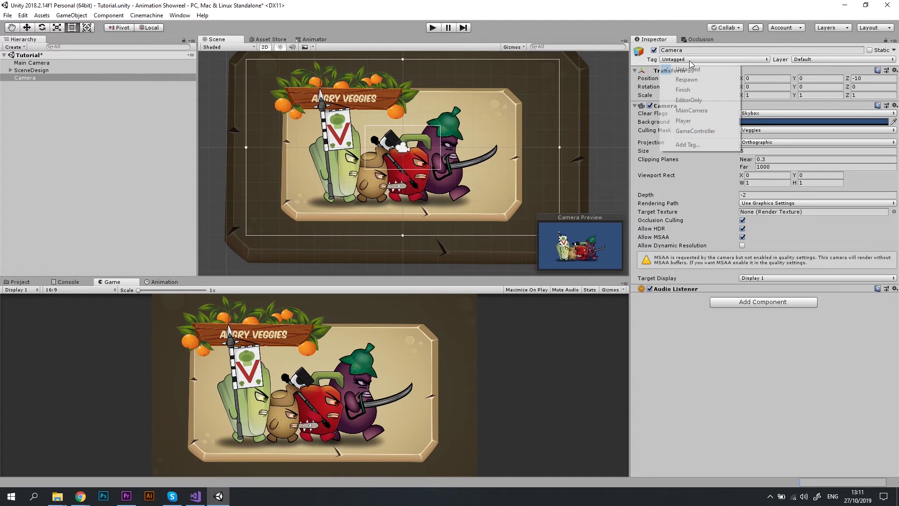
pyautogui.click(692, 146)
pyautogui.click(878, 91)
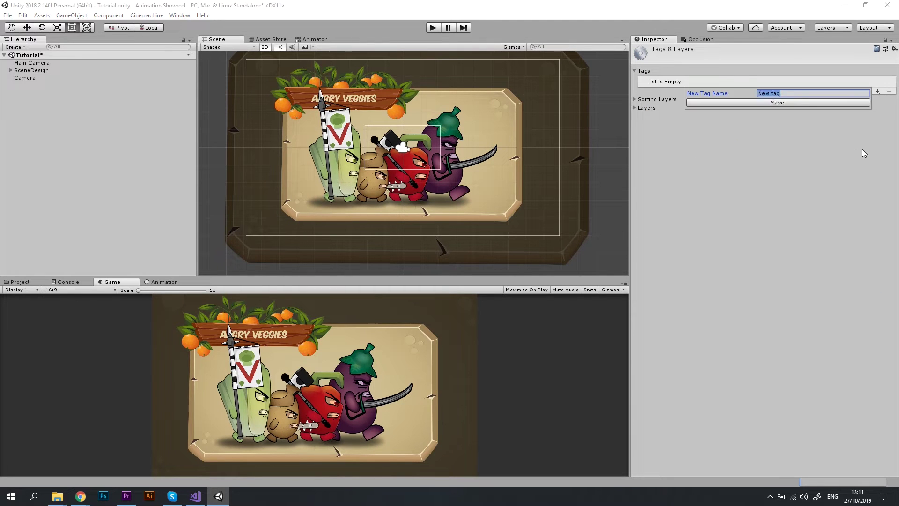
pyautogui.write('GIFCamera')
pyautogui.press('Return')
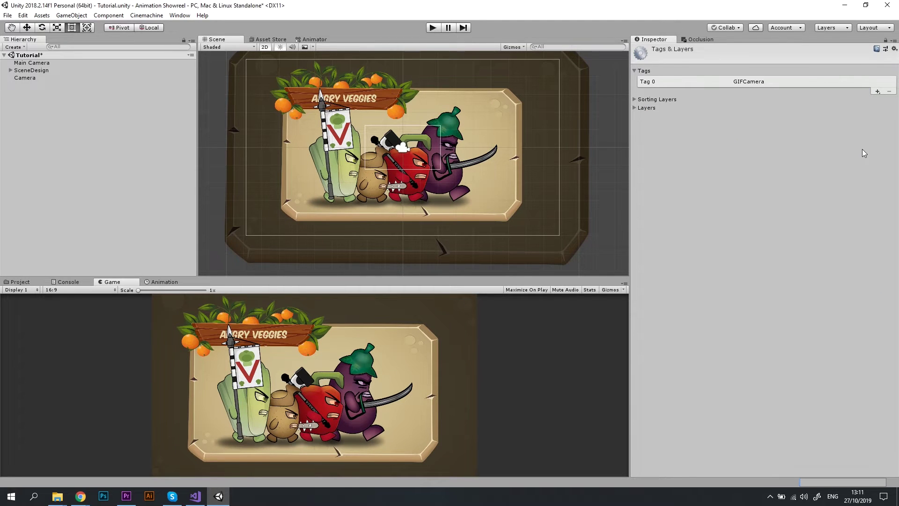
# Assign the GIFCamera tag to the new Camera.
pyautogui.click(29, 77)
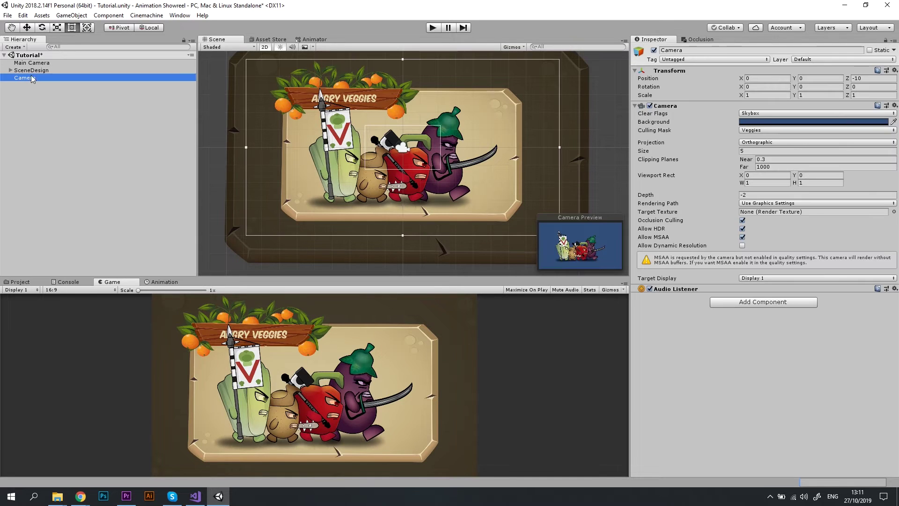
pyautogui.click(679, 59)
pyautogui.click(689, 141)
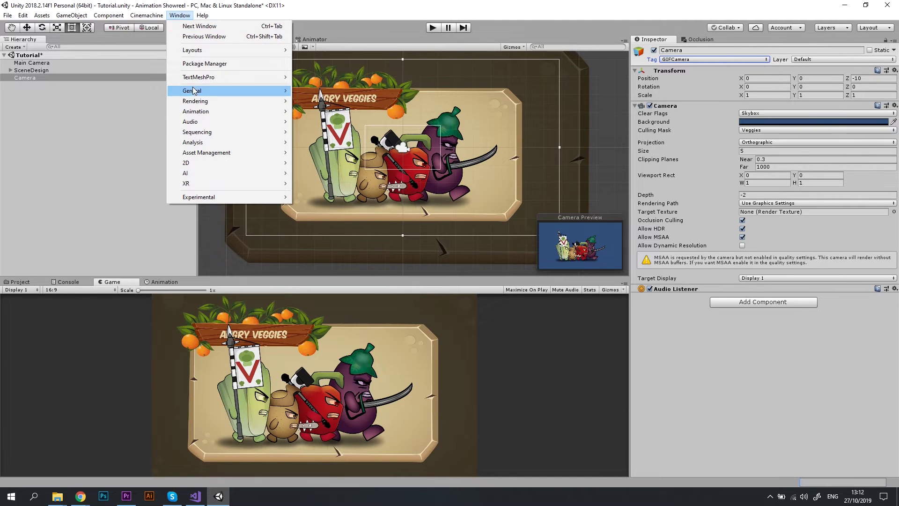
# Open the Recorder window and add an Image Sequence recorder outputting PNG frames.
pyautogui.moveTo(193, 90)
pyautogui.moveTo(347, 197)
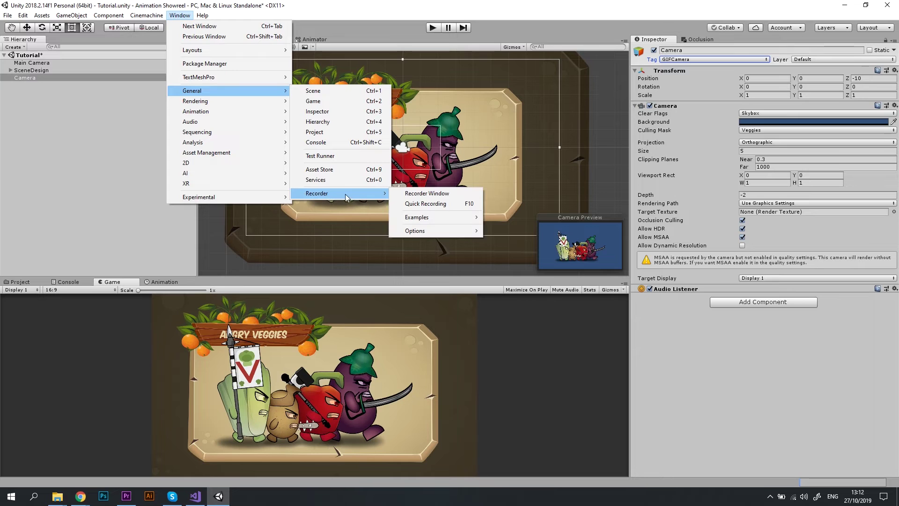
pyautogui.click(415, 193)
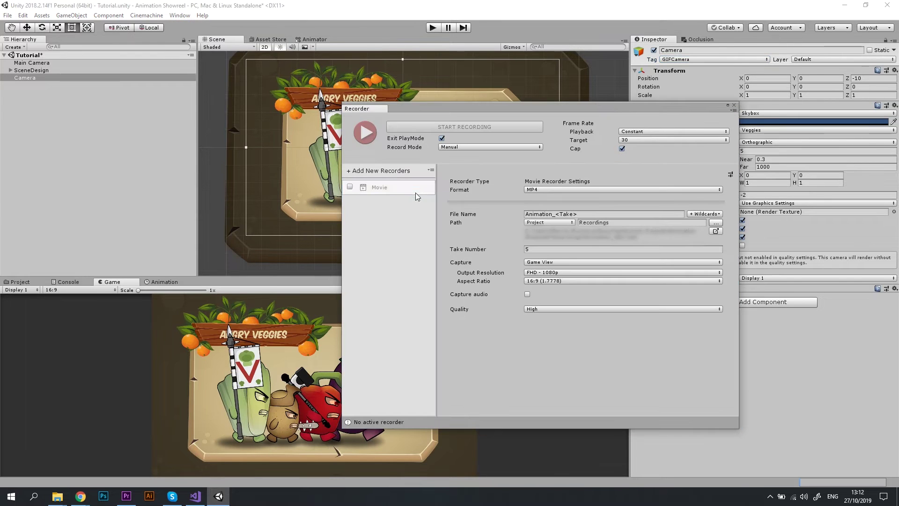
pyautogui.click(400, 172)
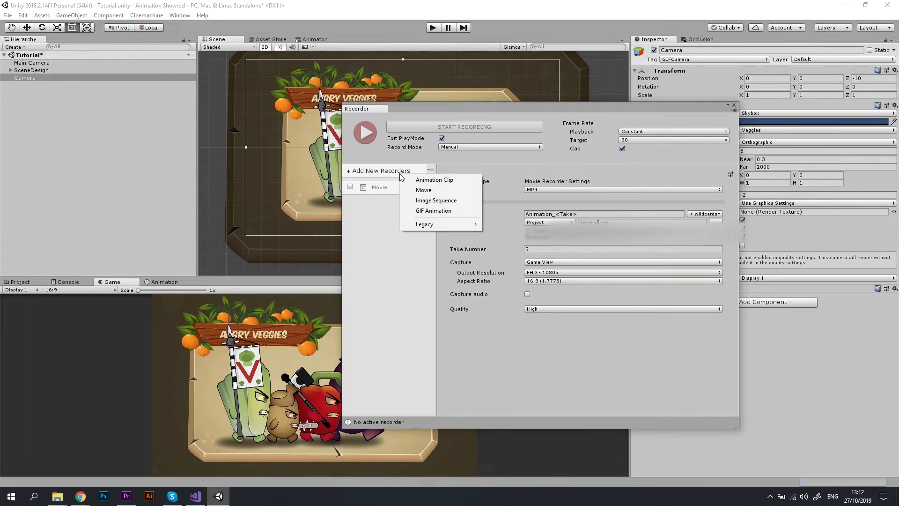
pyautogui.click(434, 201)
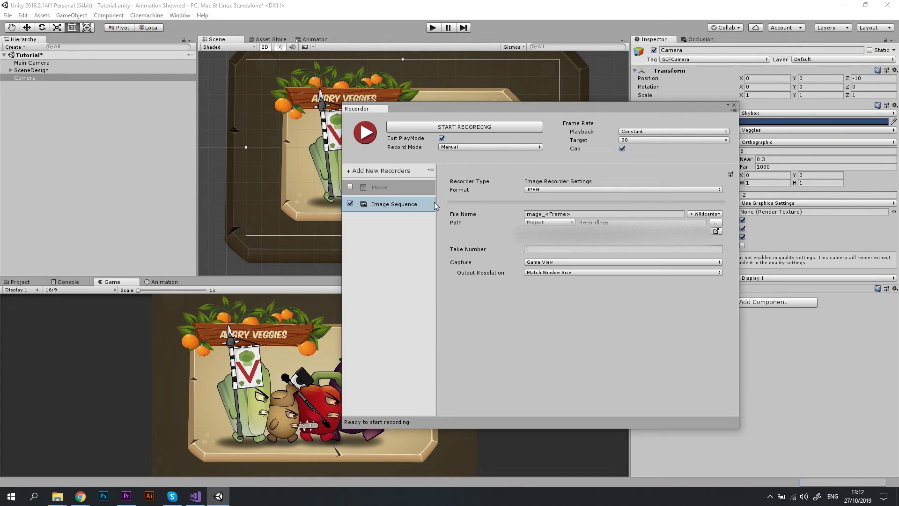
pyautogui.click(557, 189)
pyautogui.click(557, 196)
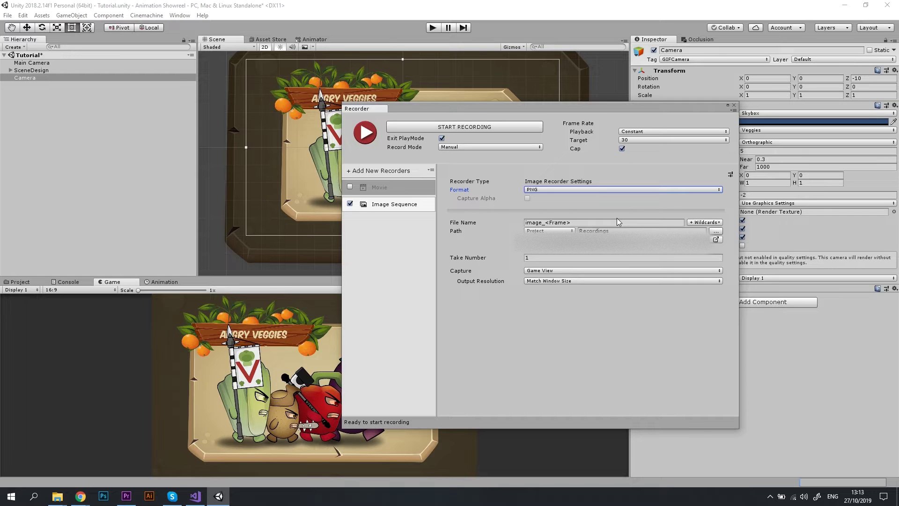
# Set the recorder's output folder to Recordings/Image Sequence.
pyautogui.click(717, 231)
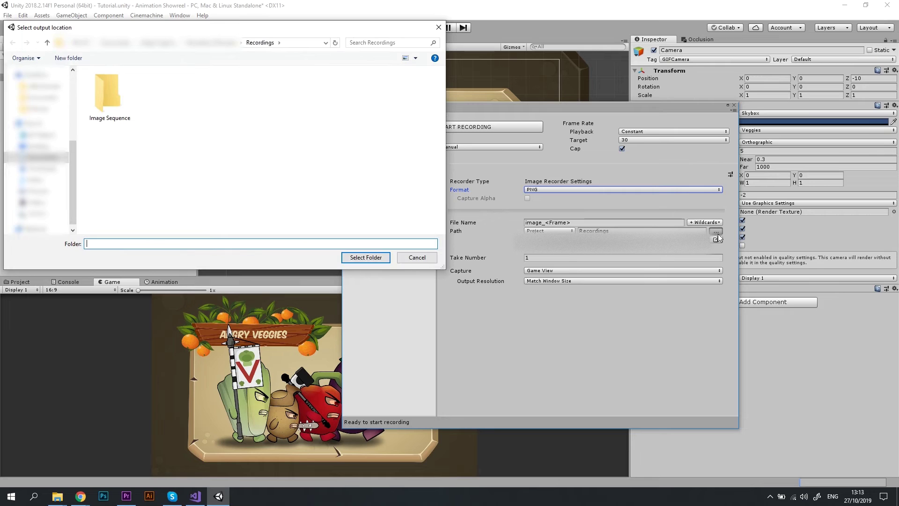
pyautogui.click(104, 102)
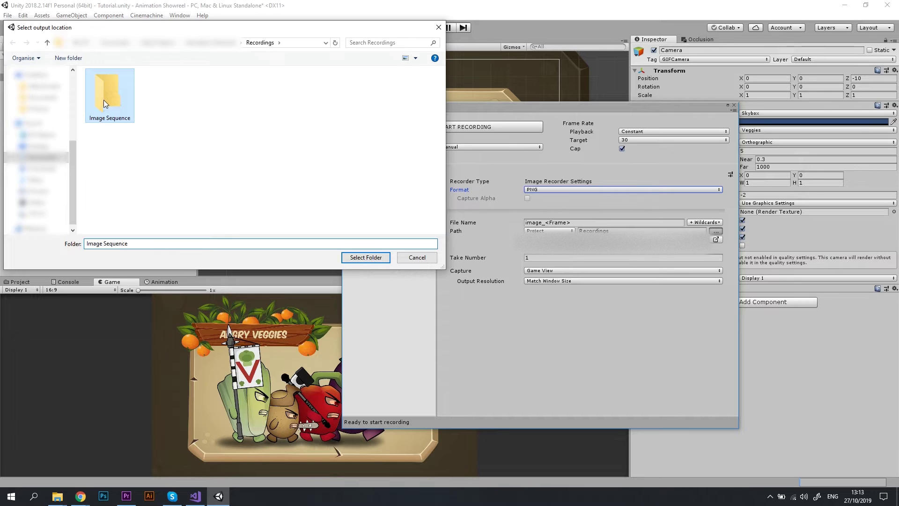
pyautogui.doubleClick(104, 100)
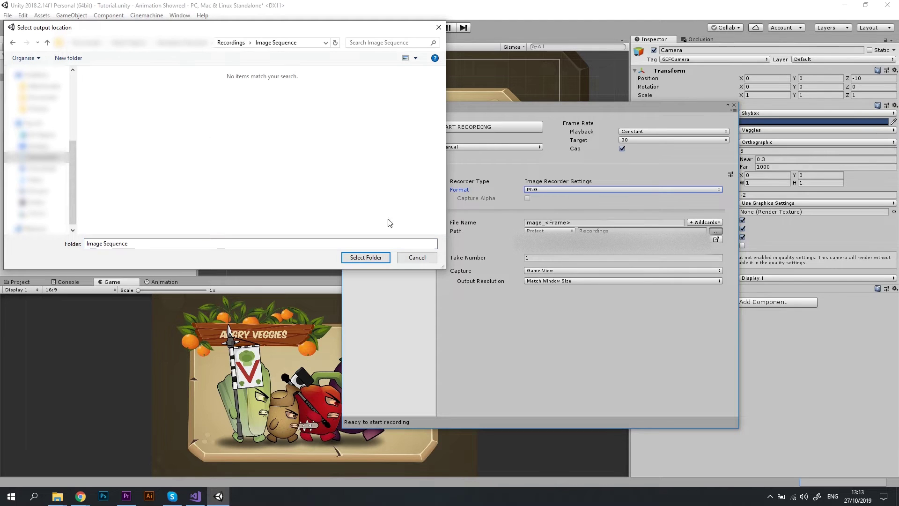
pyautogui.click(370, 258)
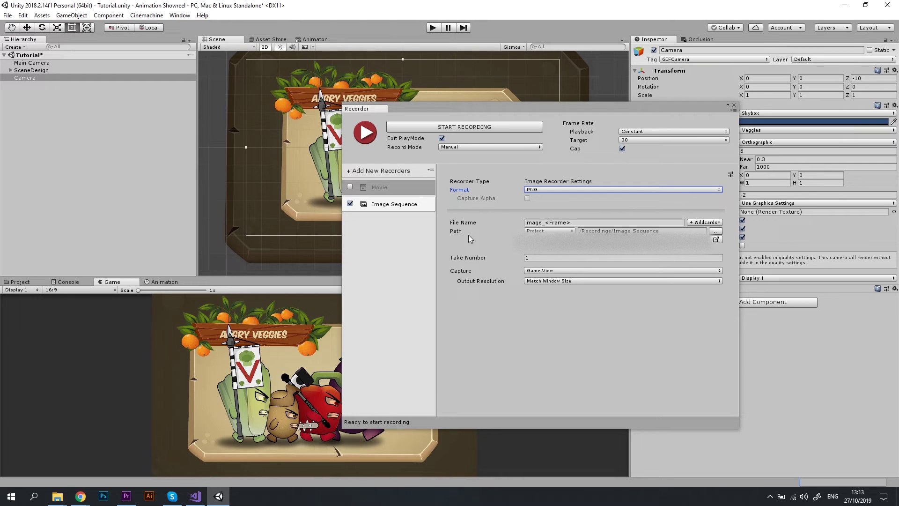
# Capture via Targeted Camera with TaggedCamera source and tag GIFCamera.
pyautogui.click(573, 272)
pyautogui.click(567, 291)
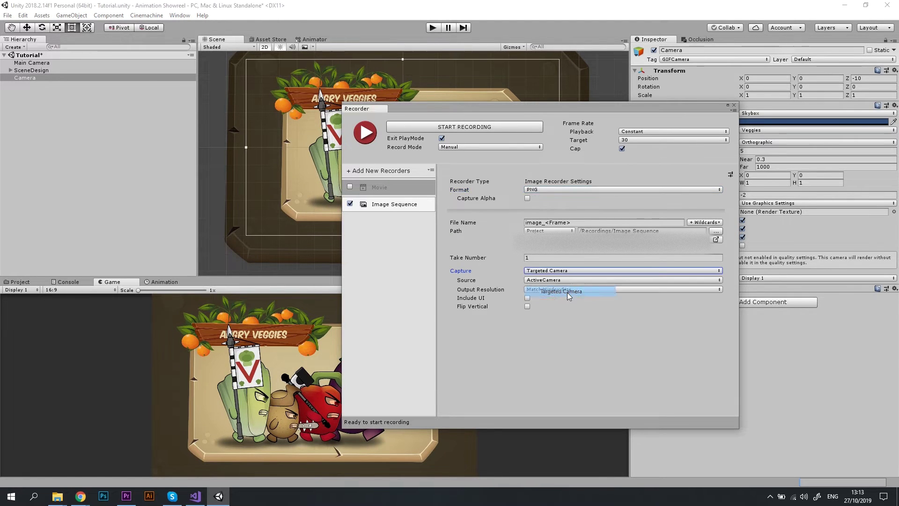
pyautogui.click(564, 280)
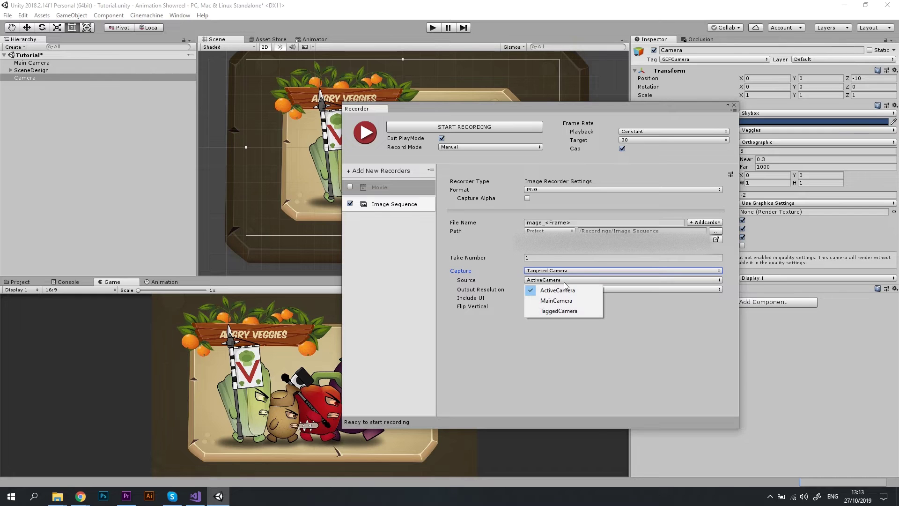
pyautogui.click(568, 311)
pyautogui.press('Tab')
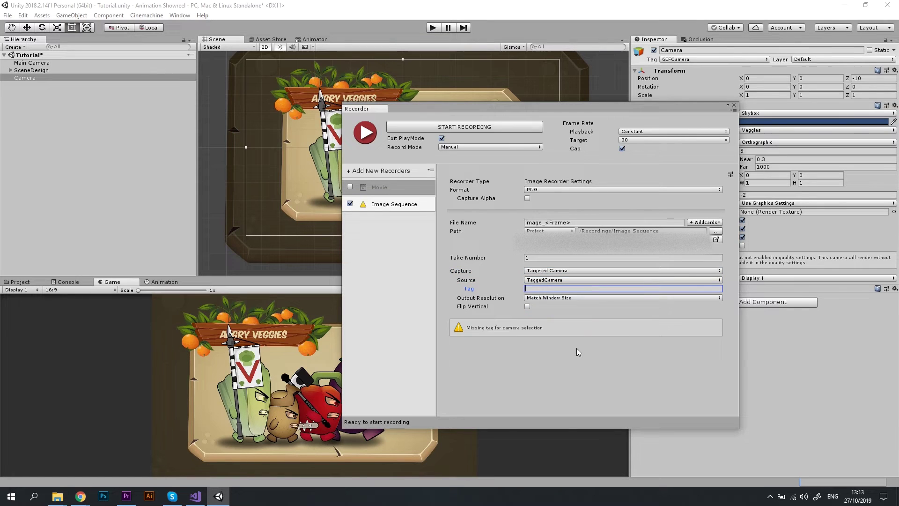
pyautogui.write('GIFCamera')
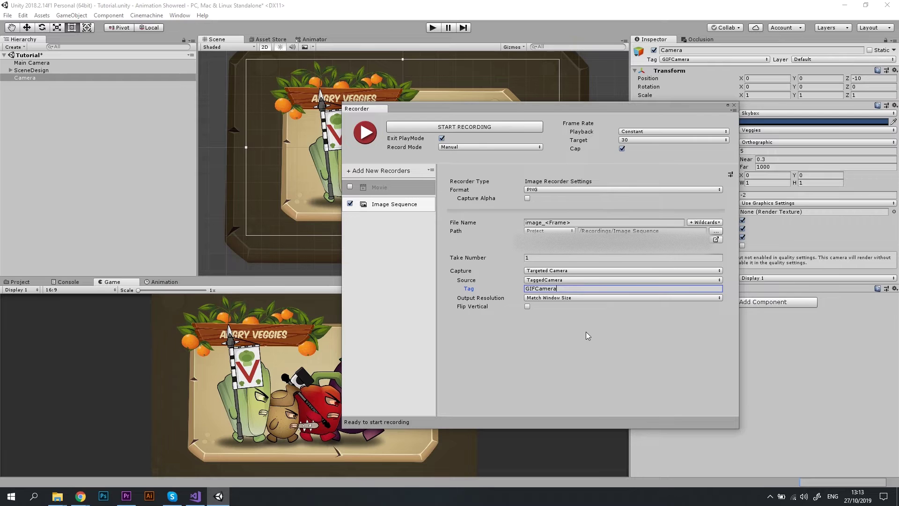
pyautogui.click(584, 302)
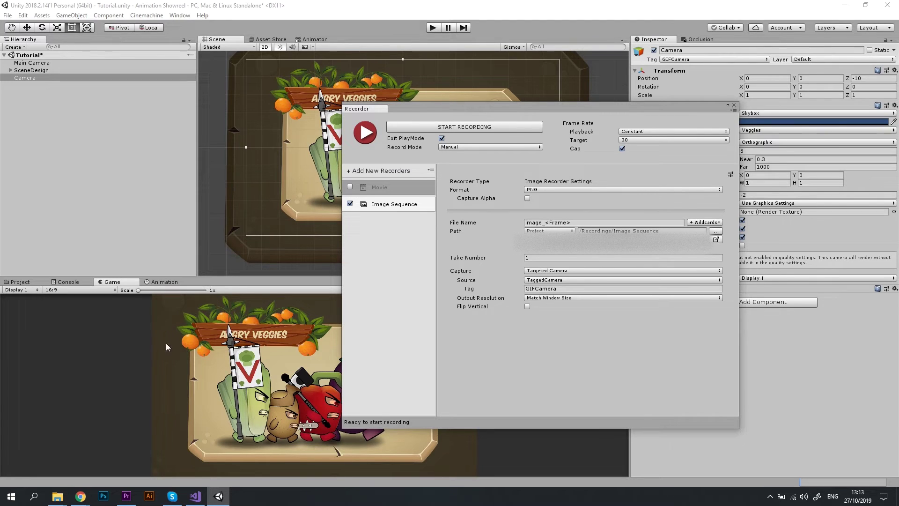
# Set output resolution to HD - 720p with Capture Alpha, then start recording.
pyautogui.click(590, 297)
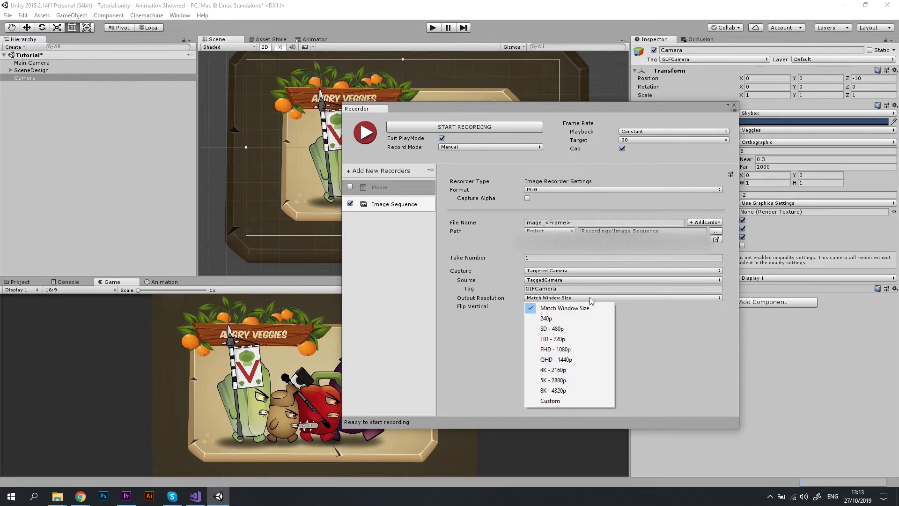
pyautogui.click(564, 340)
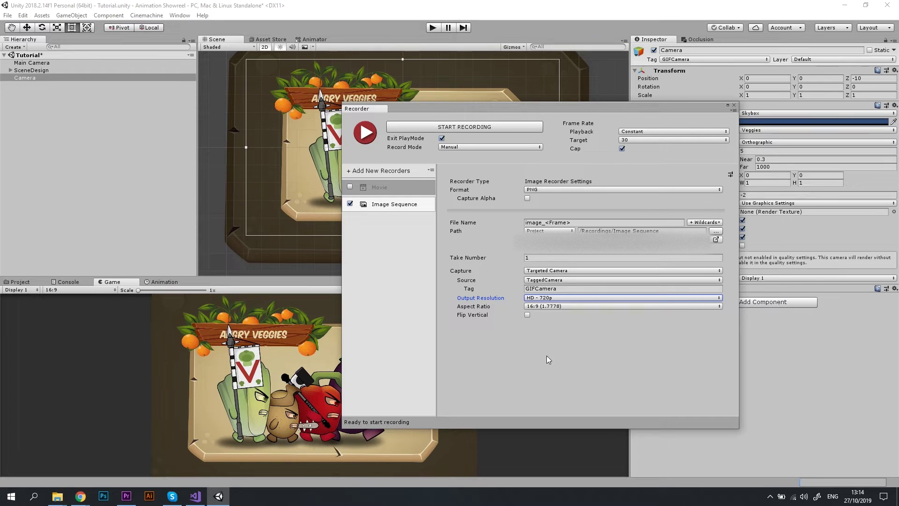
pyautogui.click(526, 198)
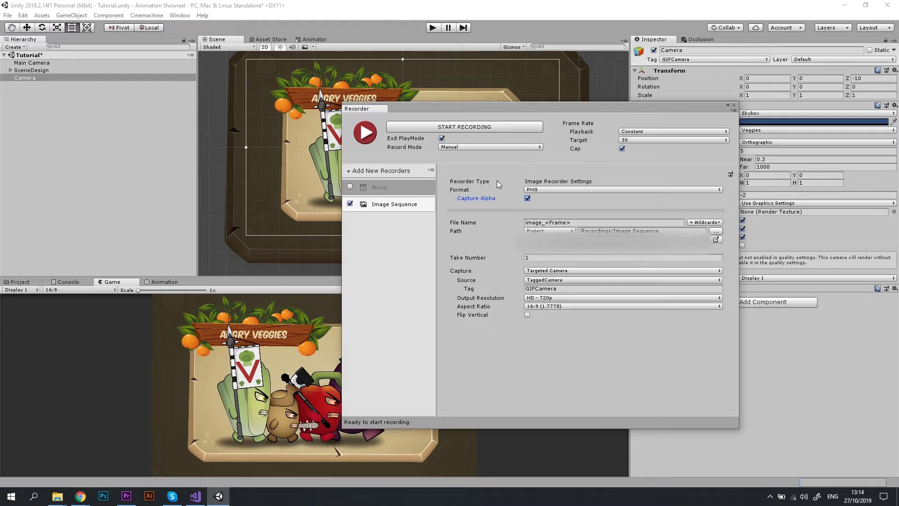
pyautogui.click(468, 127)
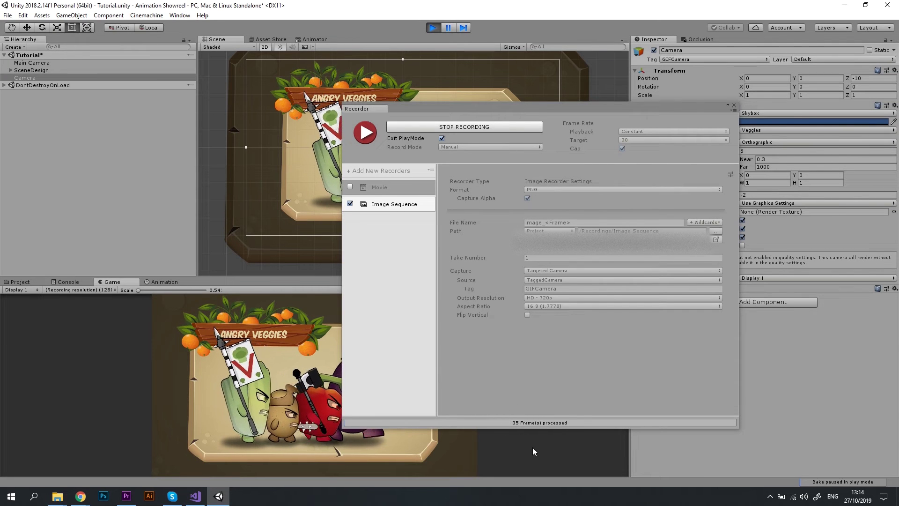
# Stop recording and view the 115 frames in Image Sequence as medium-sized icons.
pyautogui.click(514, 126)
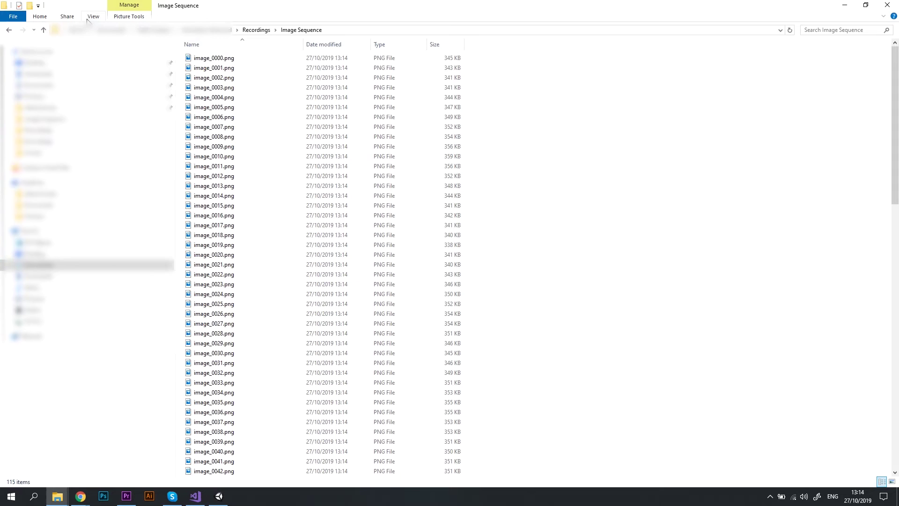
pyautogui.click(89, 19)
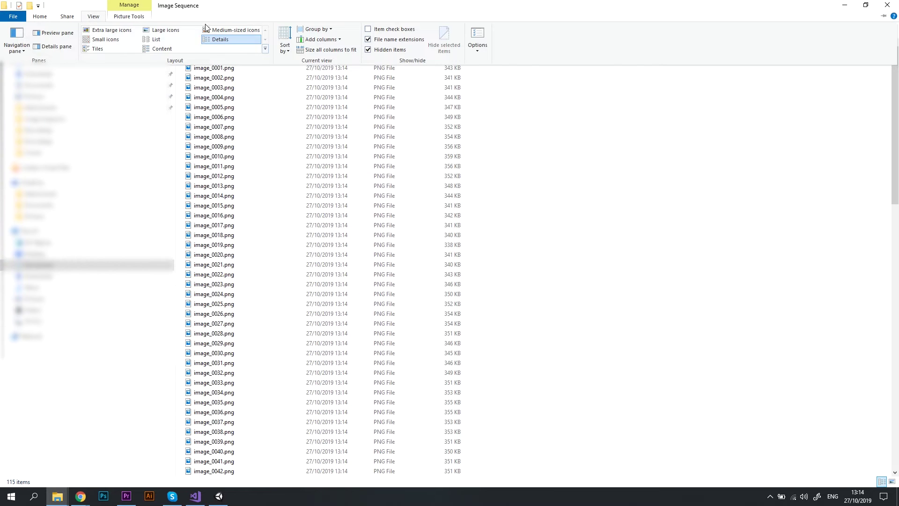
pyautogui.click(232, 30)
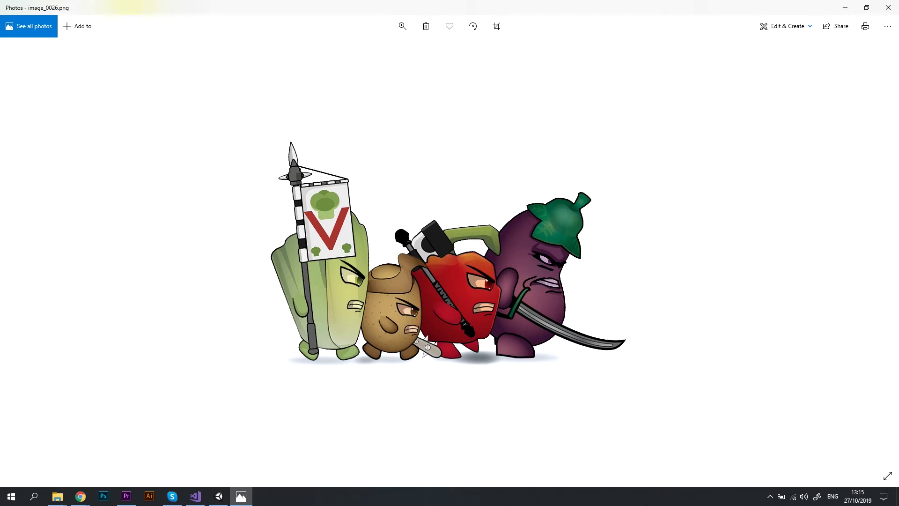
# Step forward through several recorded frames in Photos to check the marching.
pyautogui.press('Right')
pyautogui.press('Right')
pyautogui.press('Right')
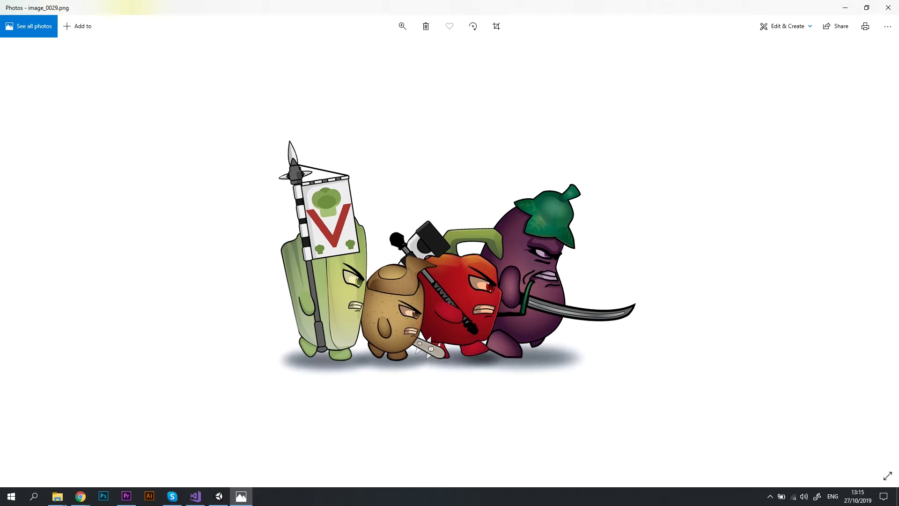
pyautogui.press('Right')
pyautogui.press('Right')
pyautogui.press('Right')
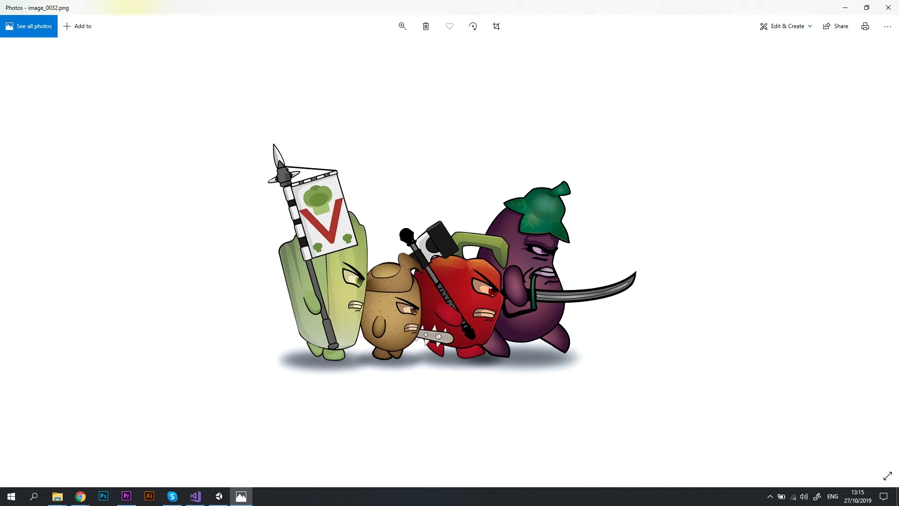
pyautogui.press('Right')
pyautogui.press('Right')
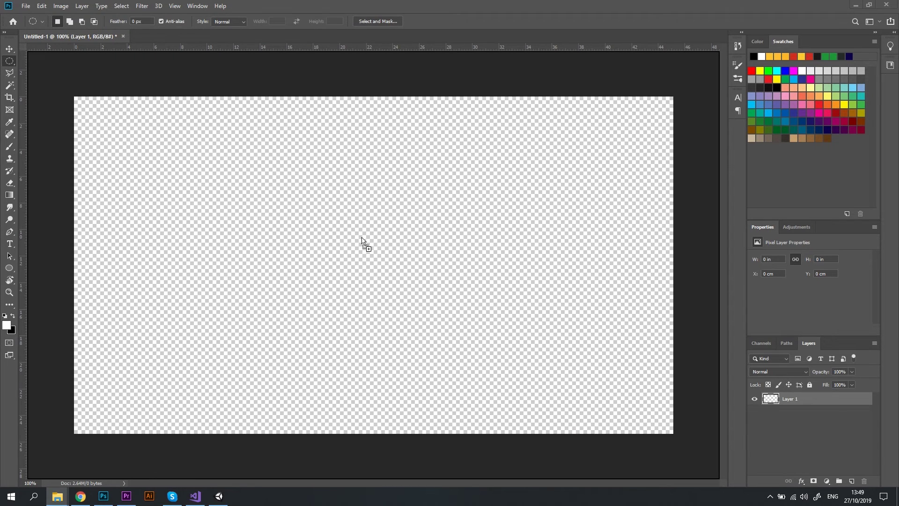
# Drop the PNG frames onto the Photoshop canvas, committing each as a layer.
pyautogui.moveTo(361, 237); pyautogui.dragTo(361, 238)
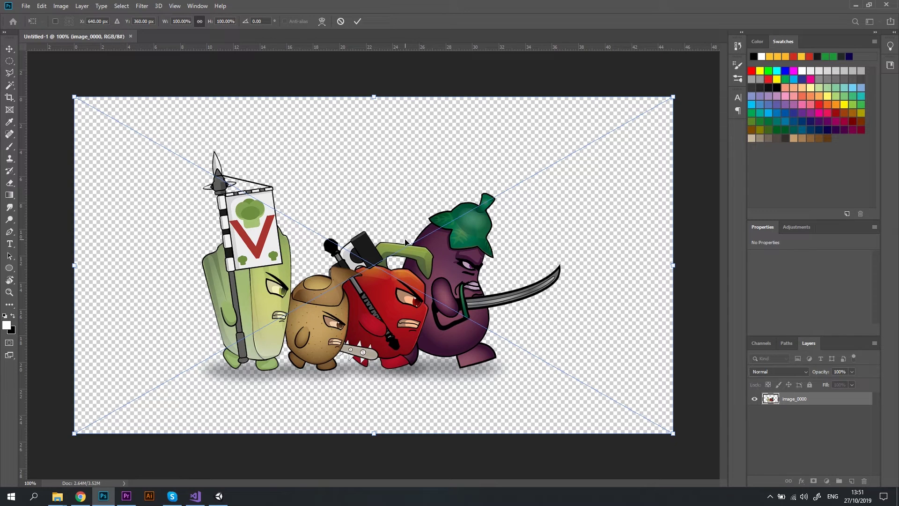
pyautogui.press('Return')
pyautogui.press('Return')
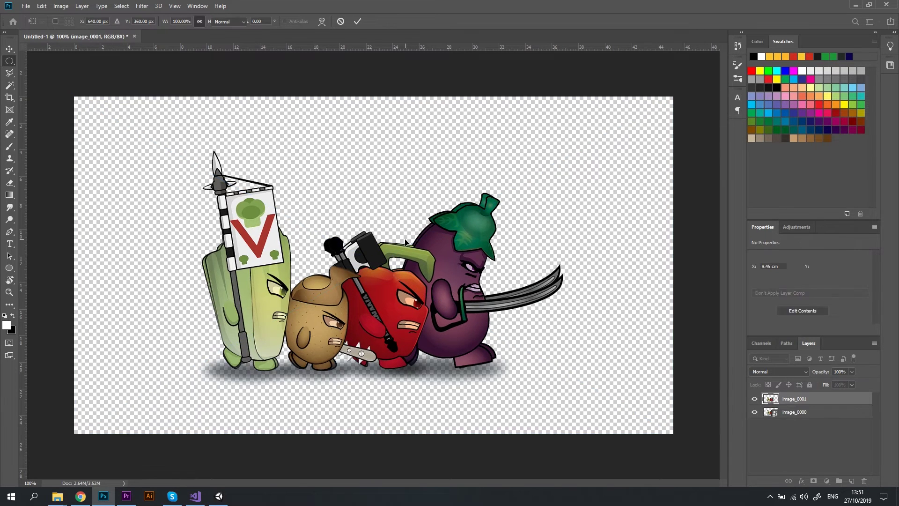
pyautogui.press('Return')
pyautogui.press('Return')
pyautogui.press('Return')
pyautogui.press('Return')
pyautogui.press('Return')
pyautogui.press('Return')
pyautogui.press('Return')
pyautogui.press('Return')
pyautogui.press('Return')
pyautogui.press('Return')
pyautogui.press('Return')
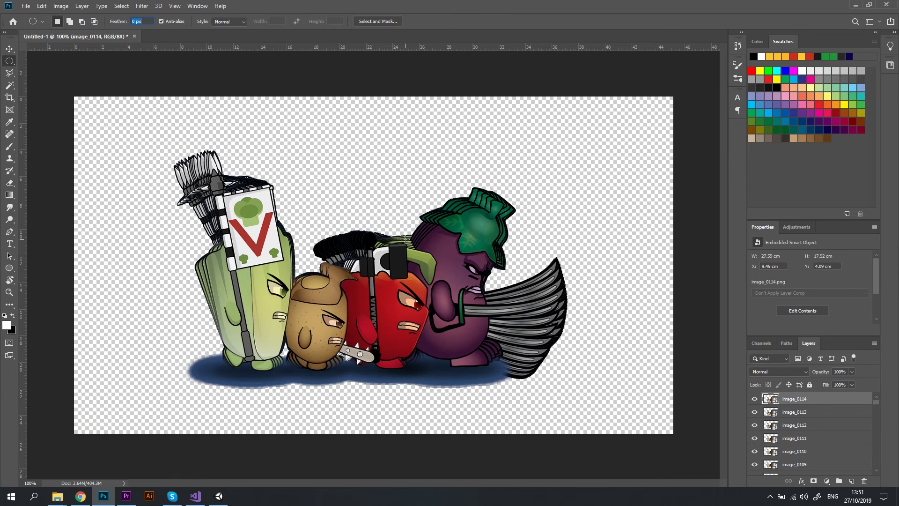
# Build a frame animation from the image layers in the Timeline and play it back.
pyautogui.click(197, 6)
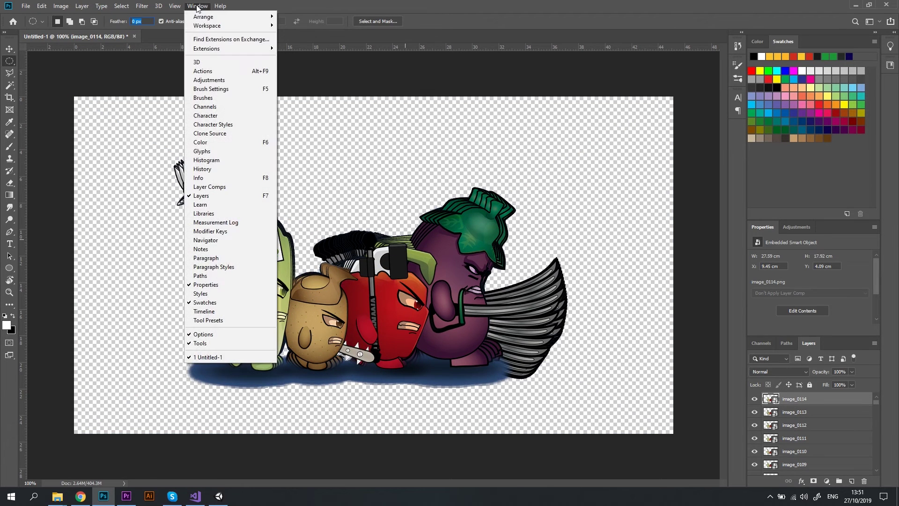
pyautogui.click(204, 311)
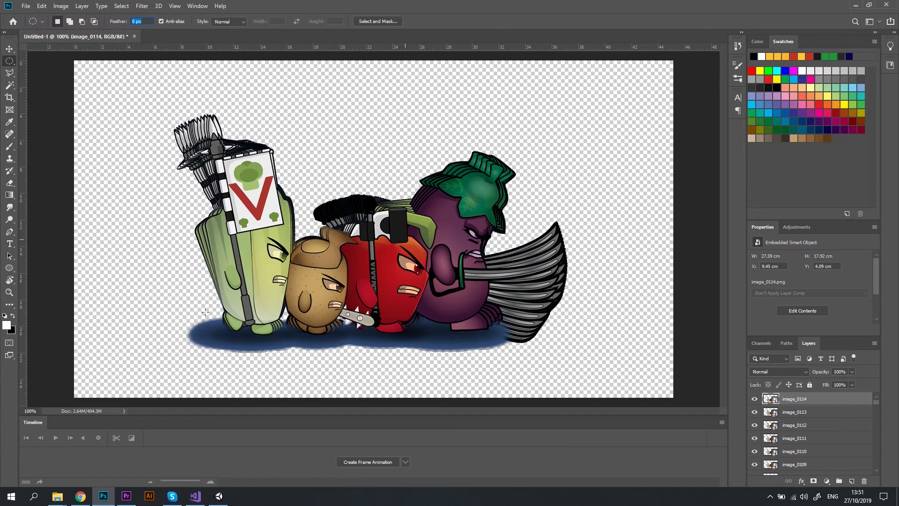
pyautogui.click(354, 461)
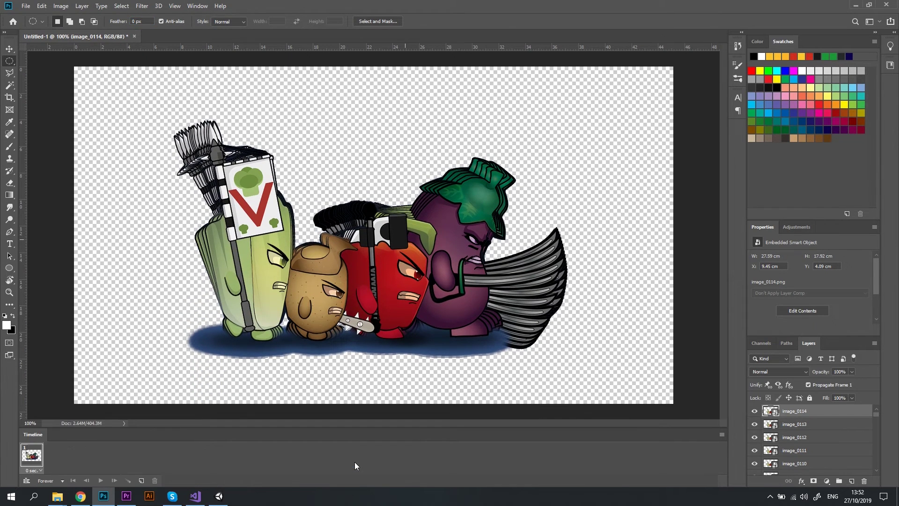
pyautogui.click(723, 434)
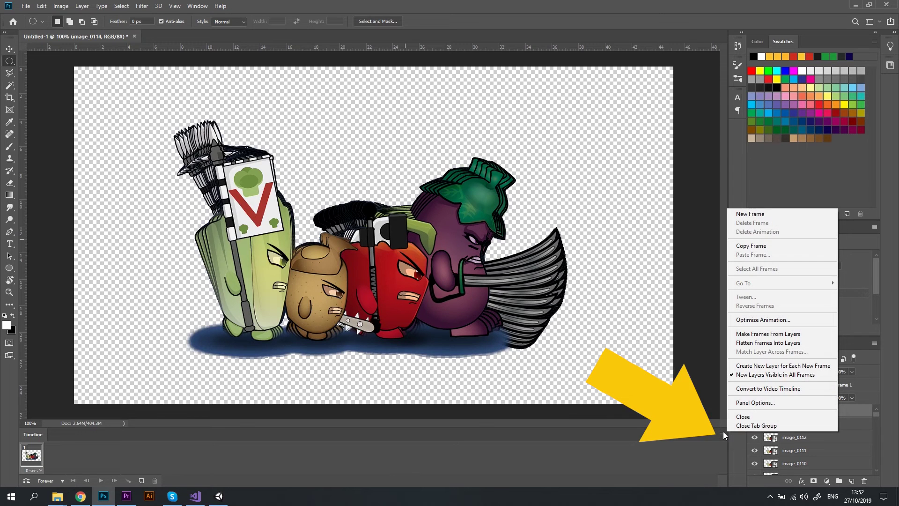
pyautogui.click(766, 334)
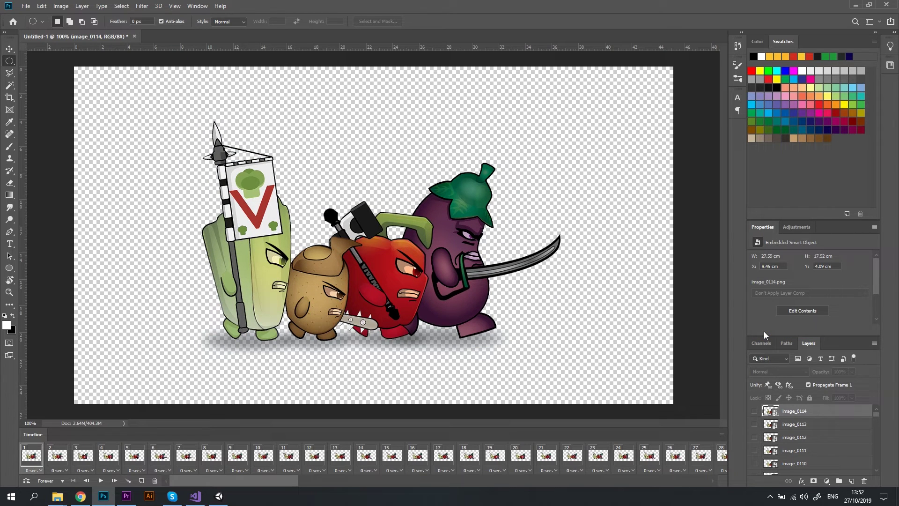
pyautogui.click(101, 480)
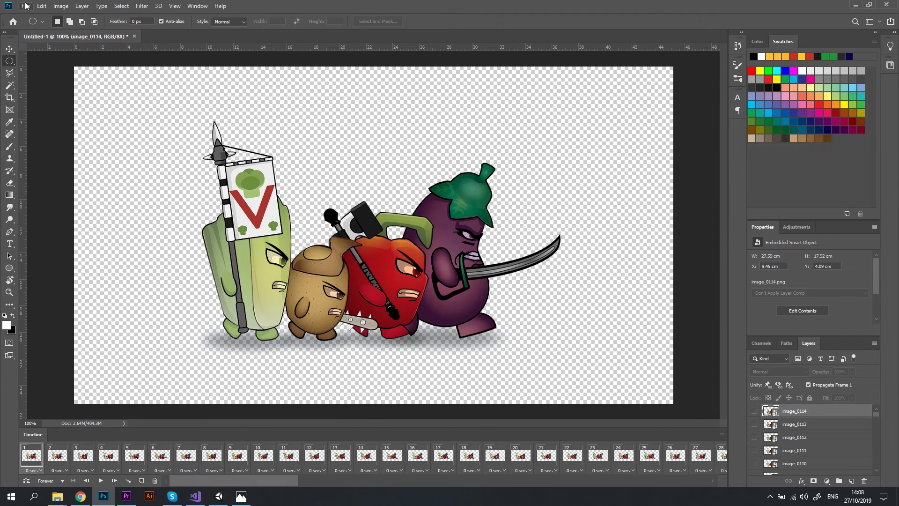
# Render the animation to a QuickTime video with a Straight - Unmatted alpha channel.
pyautogui.click(25, 5)
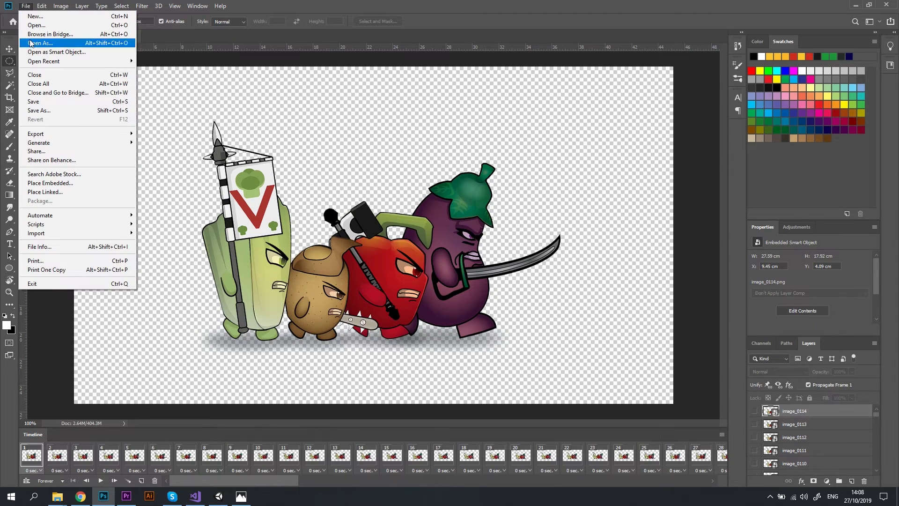
pyautogui.moveTo(45, 134)
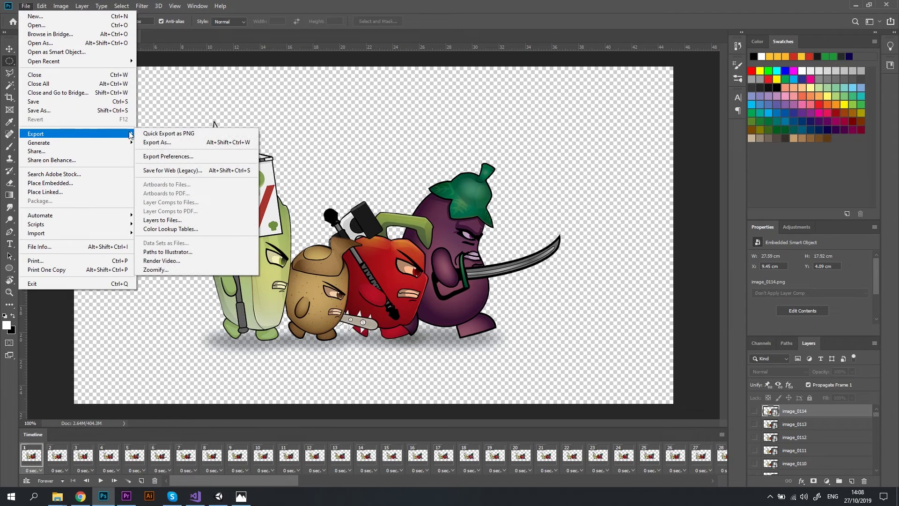
pyautogui.click(169, 260)
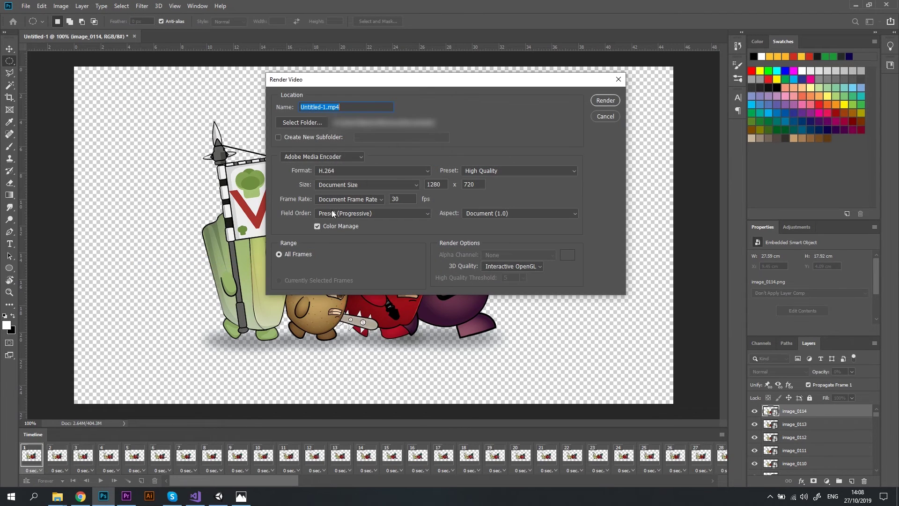
pyautogui.click(426, 173)
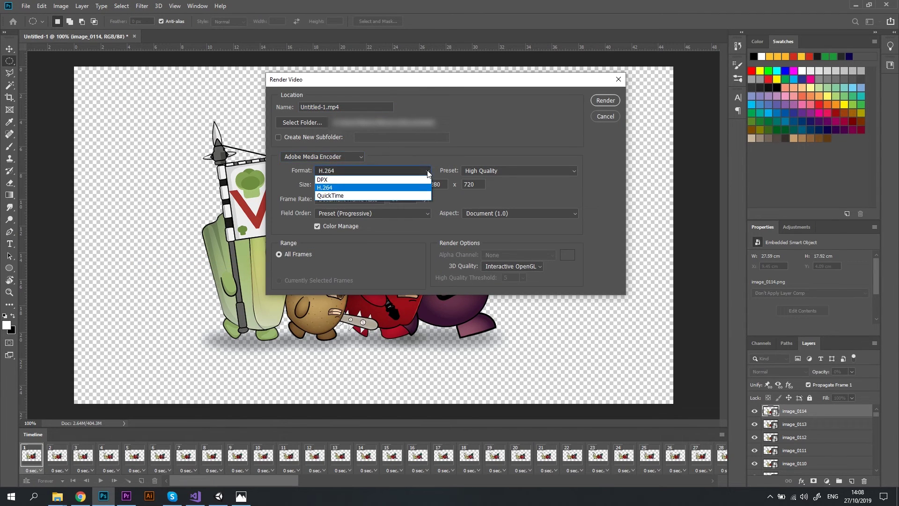
pyautogui.click(395, 194)
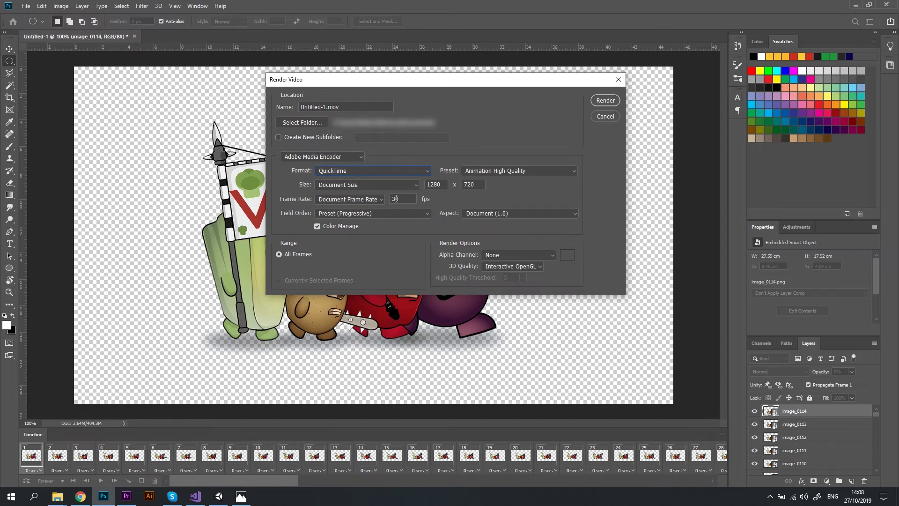
pyautogui.click(552, 257)
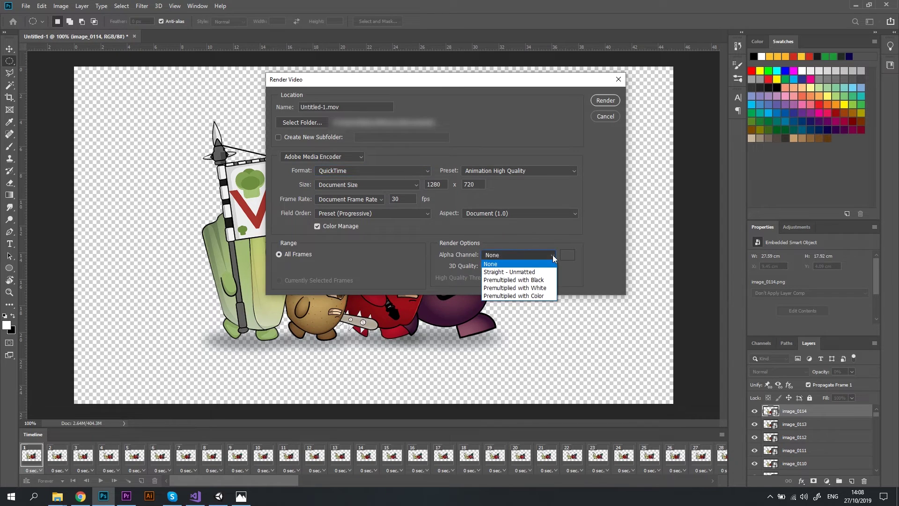
pyautogui.click(543, 272)
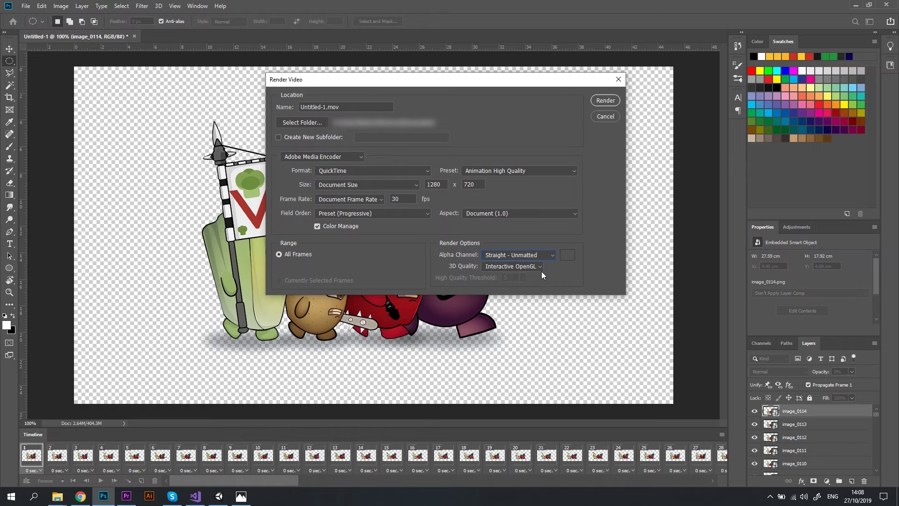
pyautogui.click(606, 100)
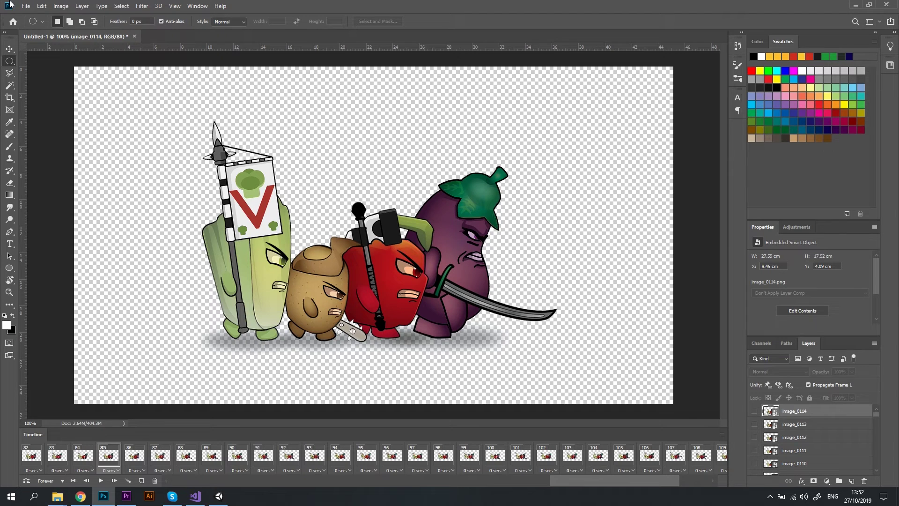
# Preview the pepper and eggplant animation in Save for Web, then save it as Untitled-1.gif.
pyautogui.click(26, 6)
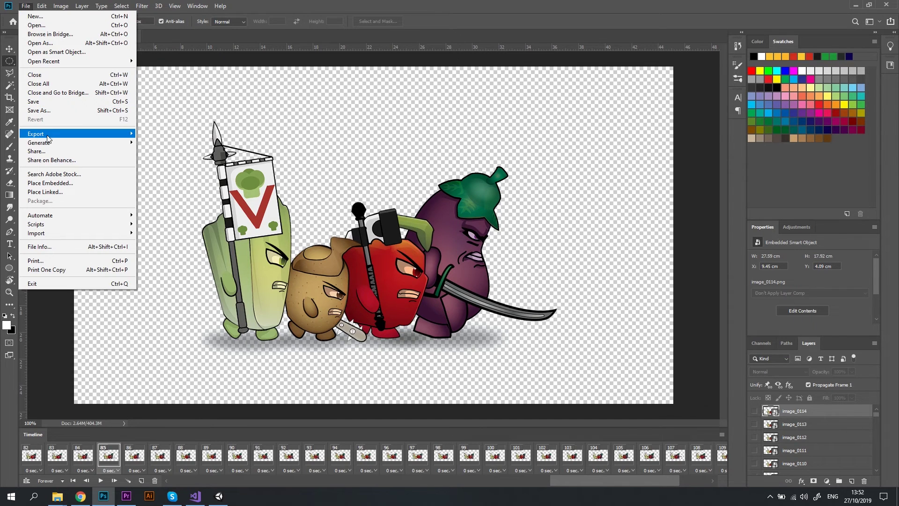
pyautogui.moveTo(47, 138)
pyautogui.click(159, 170)
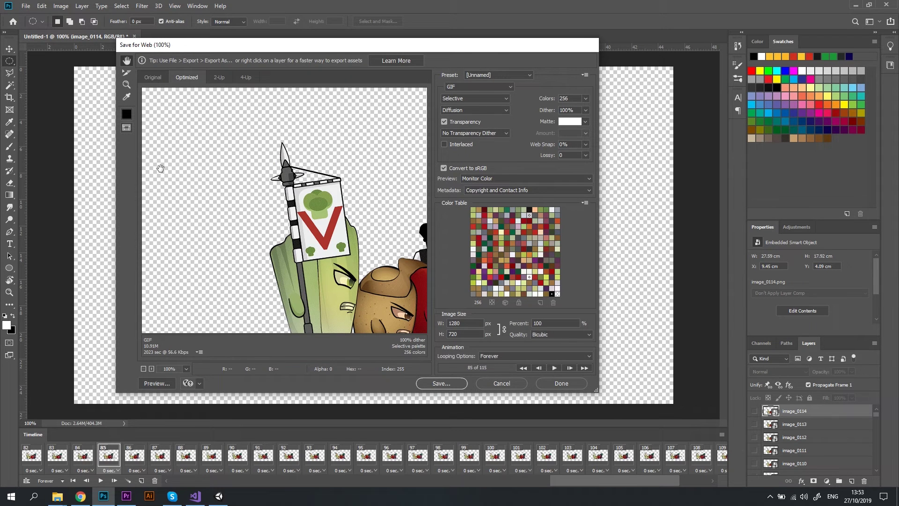
pyautogui.moveTo(377, 294); pyautogui.dragTo(240, 224)
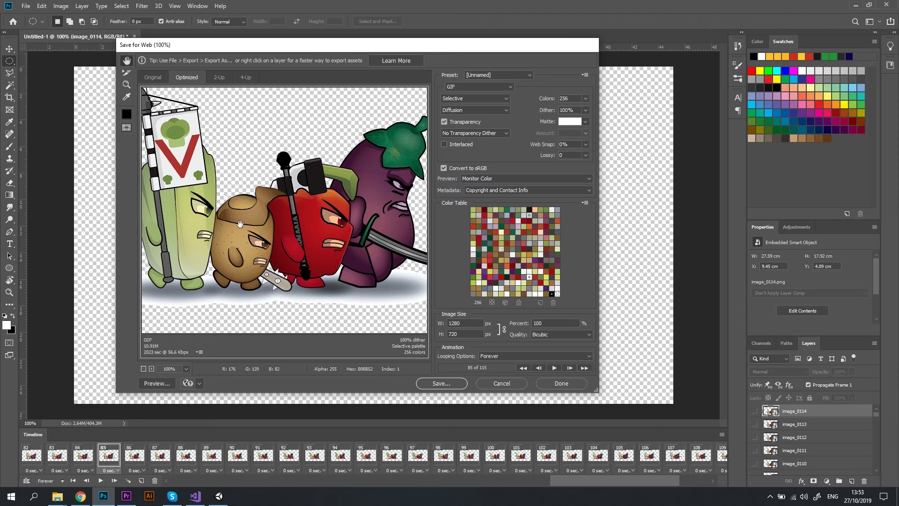
pyautogui.click(551, 368)
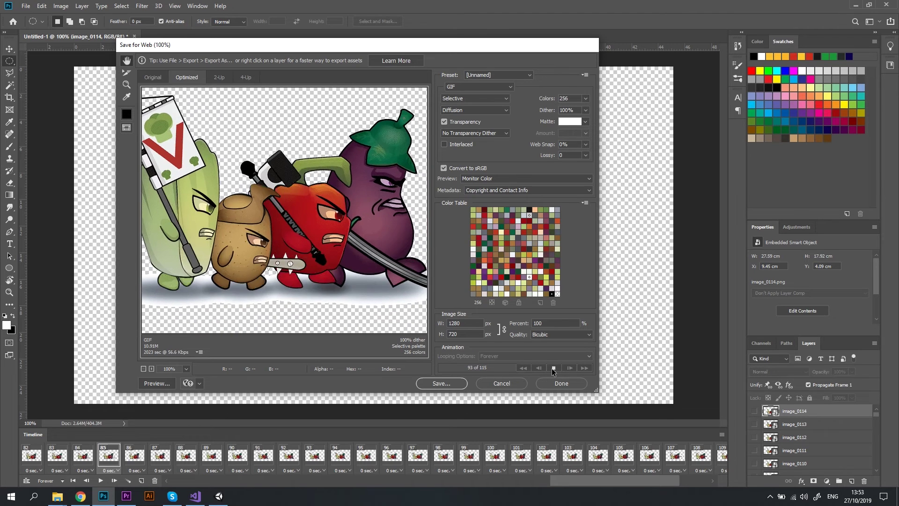
pyautogui.click(552, 368)
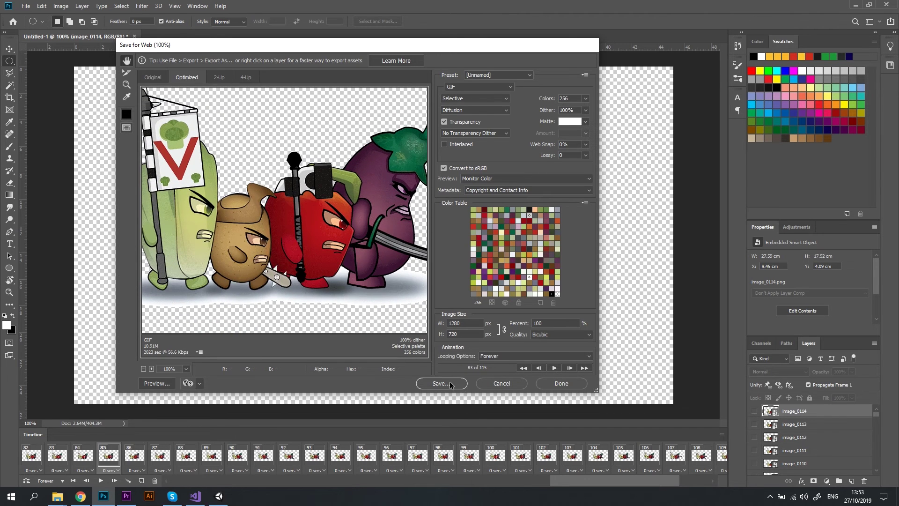
pyautogui.click(450, 381)
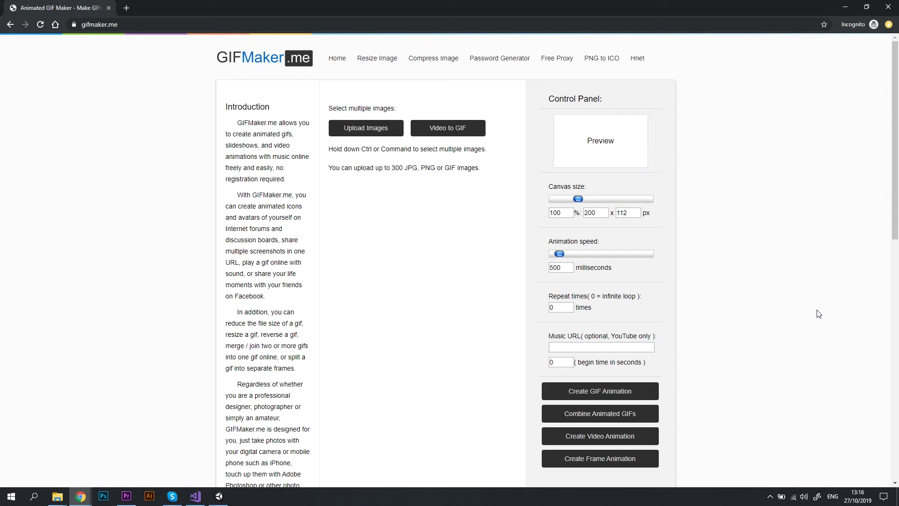
# Select all PNG frames in the Image Sequence folder for upload.
pyautogui.click(371, 126)
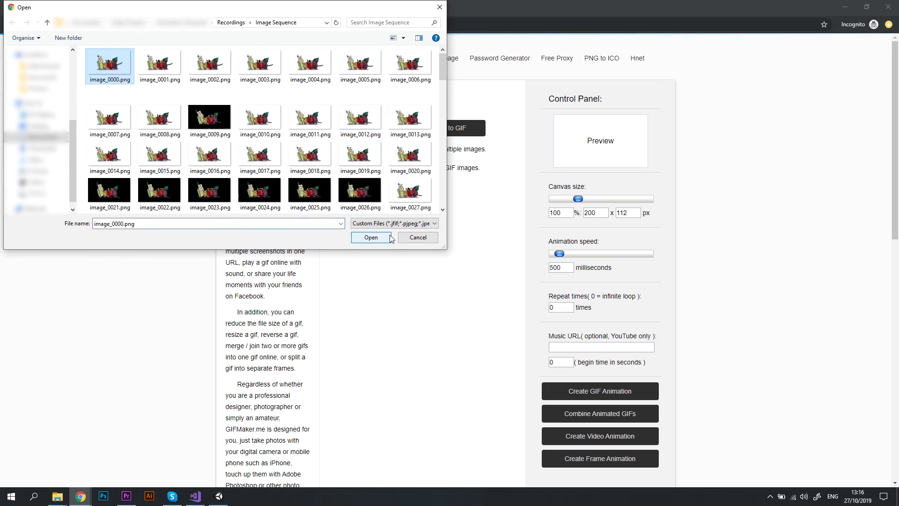
pyautogui.hotkey('ctrl', 'a')
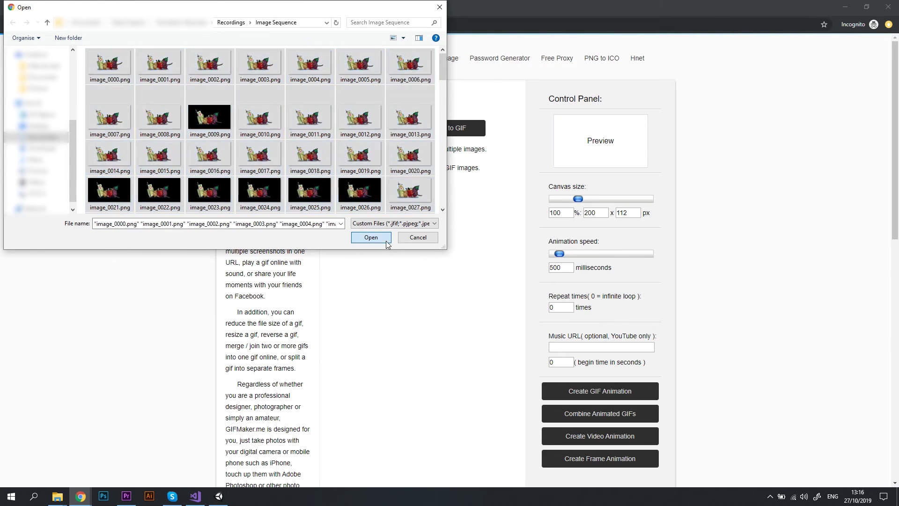
# Upload the 115 PNG frames and create a 1280 x 720 GIF at 30 ms per frame.
pyautogui.click(385, 239)
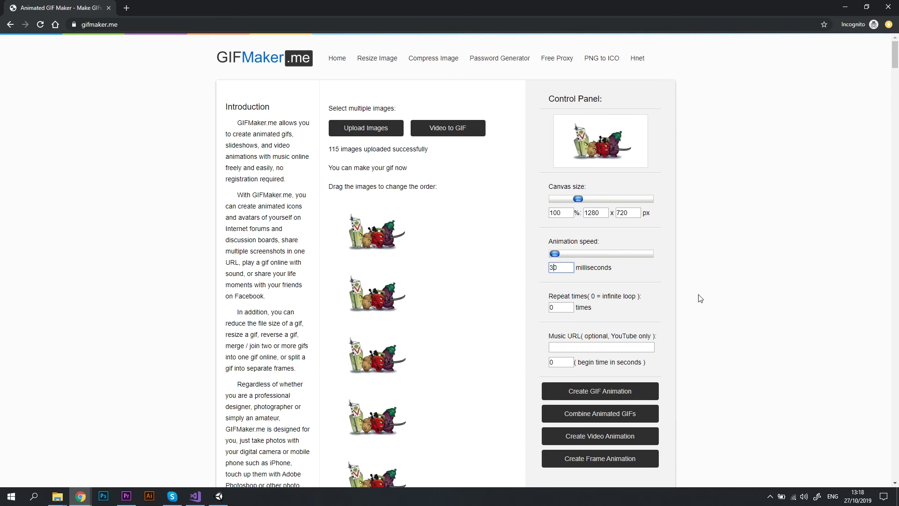
pyautogui.click(608, 400)
pyautogui.scroll(-3, 724, 360)
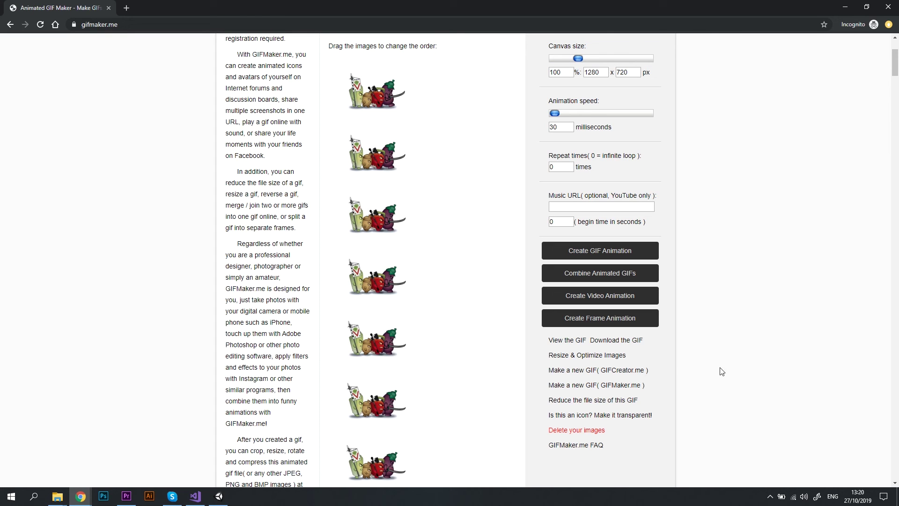
# Open the finished marching-veggie GIF in the GIF Animation Viewer tab.
pyautogui.click(561, 340)
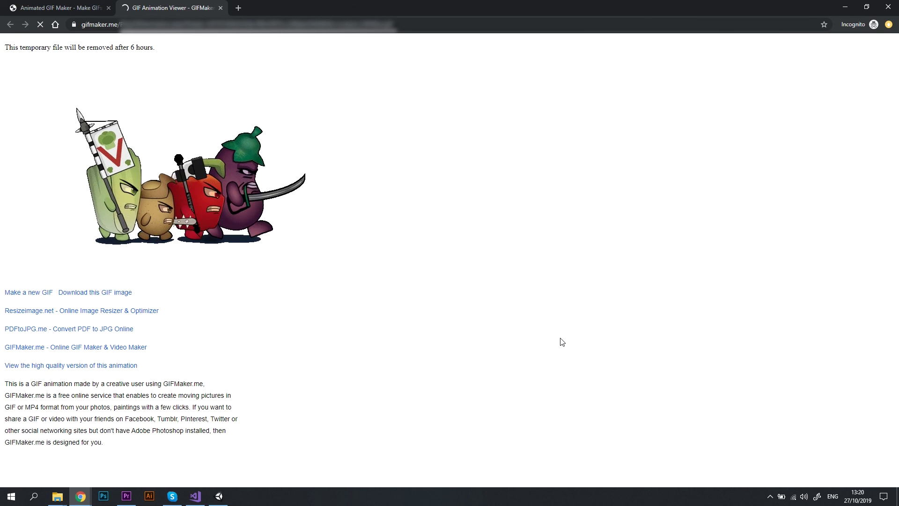